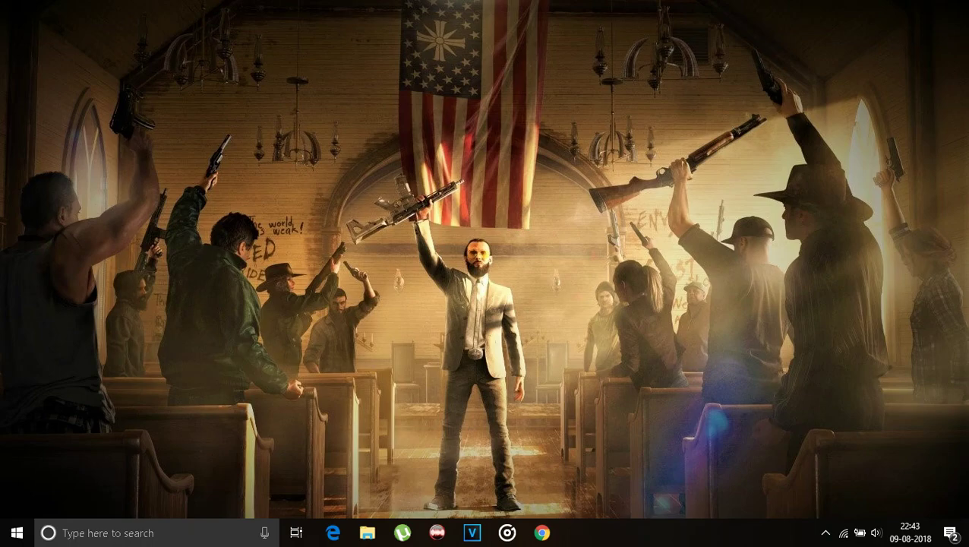
Run 'prefetch' from the Run dialog to open C:\Windows\Prefetch in File Explorer
key(super+r)
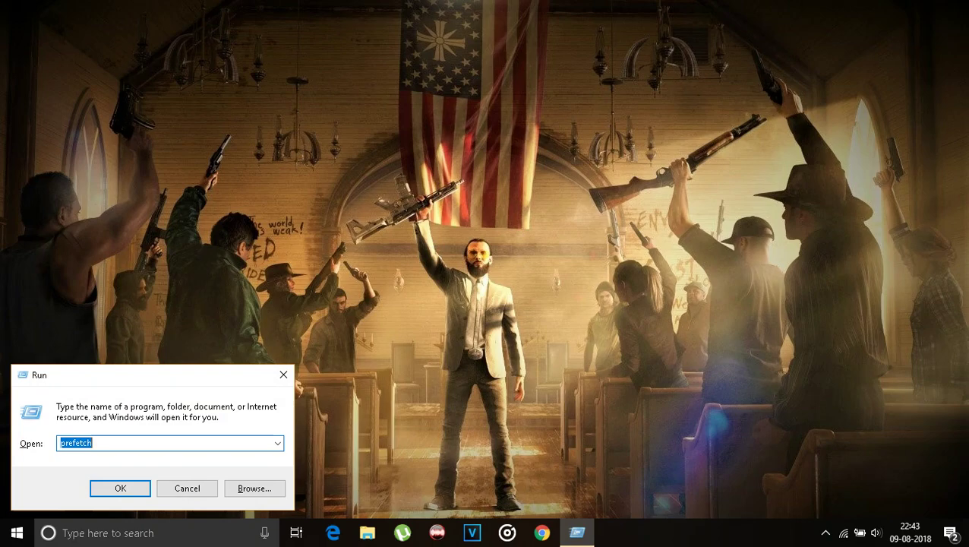
drag(108, 438, 50, 442)
click(123, 489)
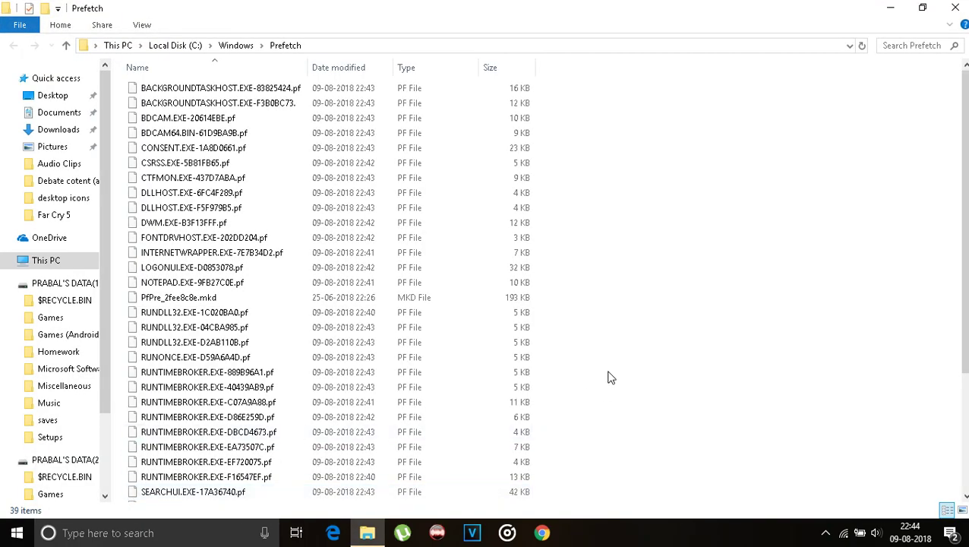
Select all Prefetch files and attempt a bulk rename with an empty name
click(473, 366)
key(ctrl+a)
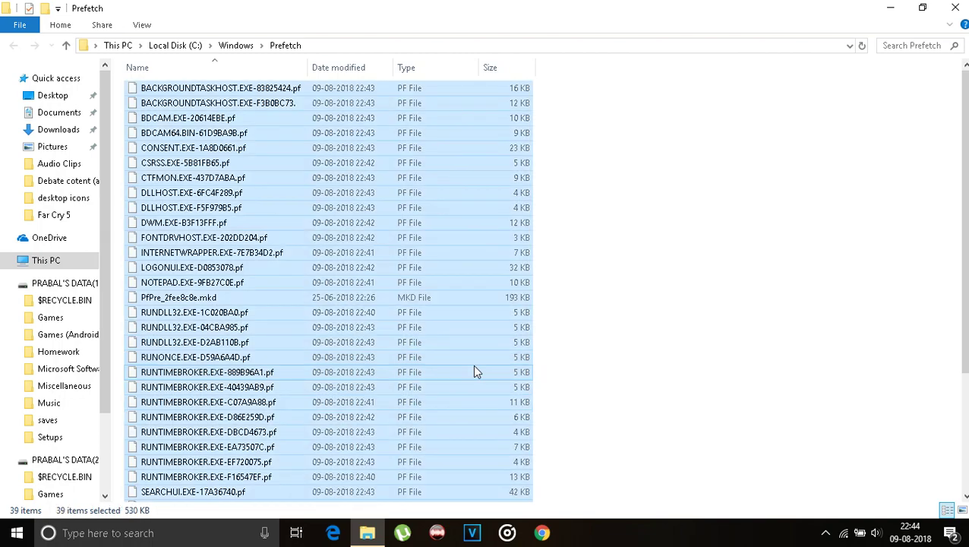
right_click(474, 372)
click(504, 333)
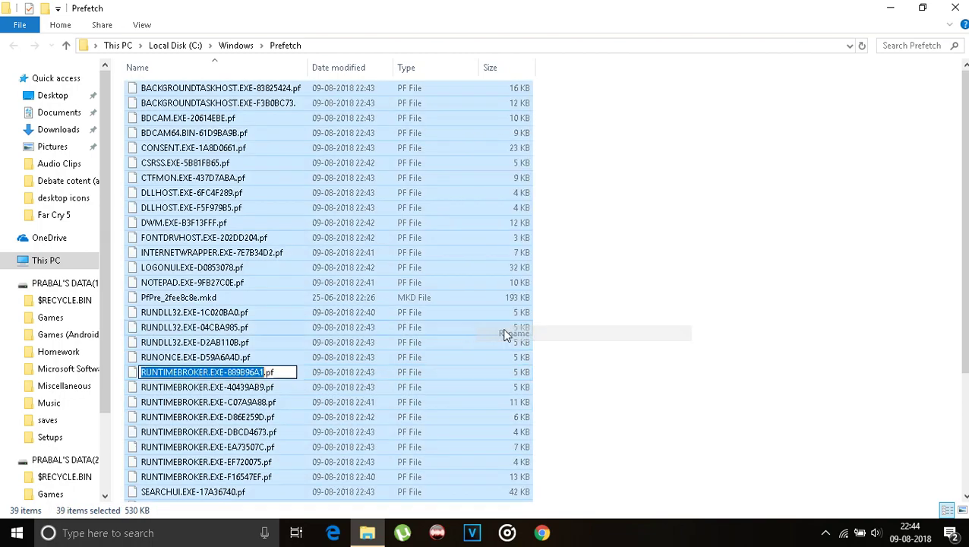
key(BackSpace)
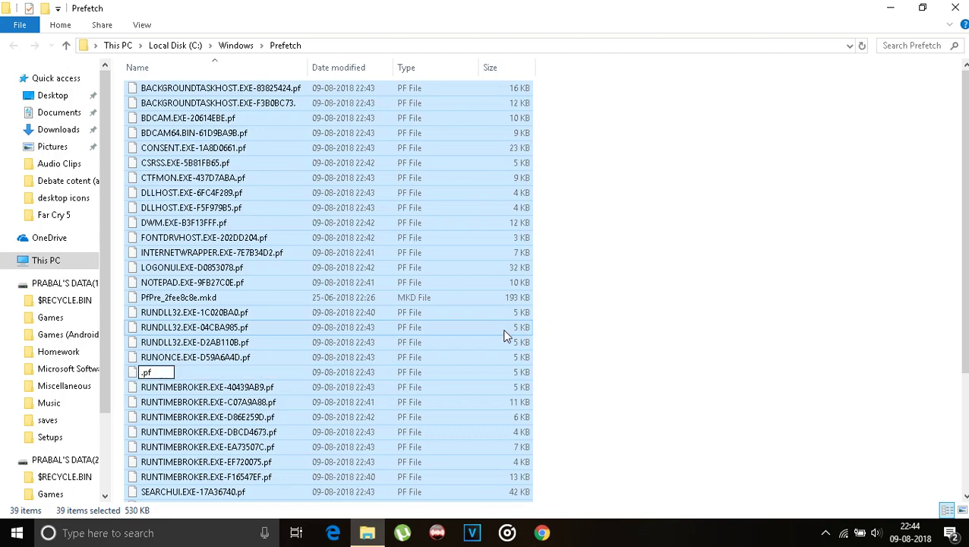
key(Return)
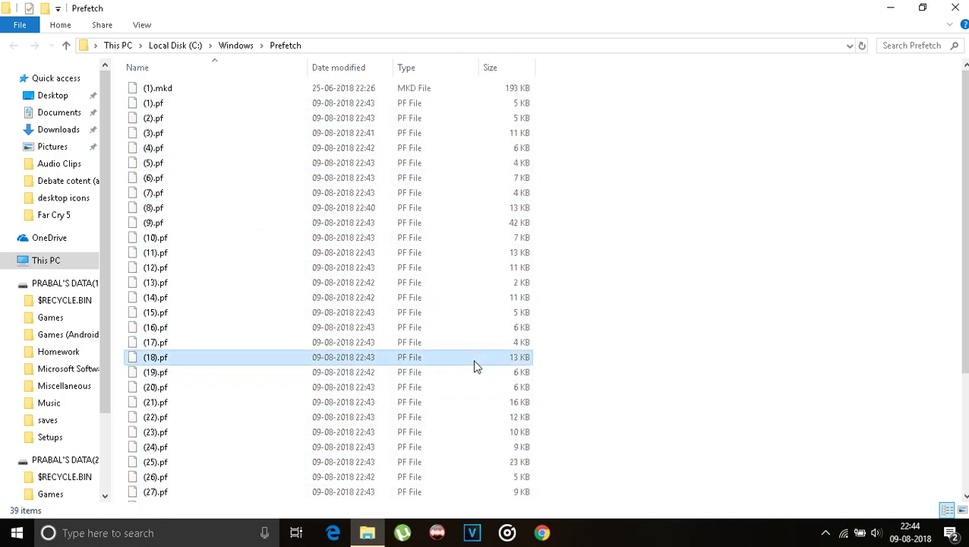
Delete all Prefetch files, skipping the in-use (1).mkd file
key(ctrl+a)
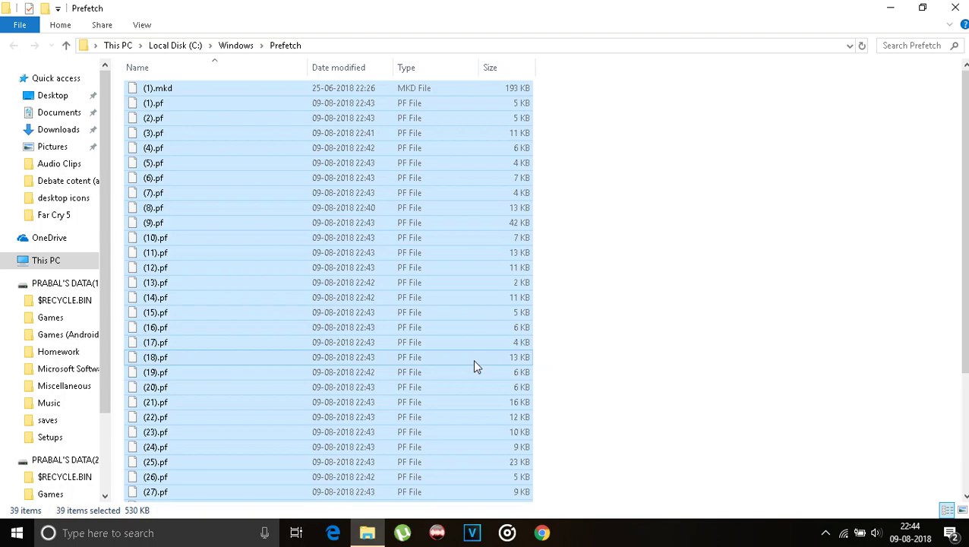
key(Delete)
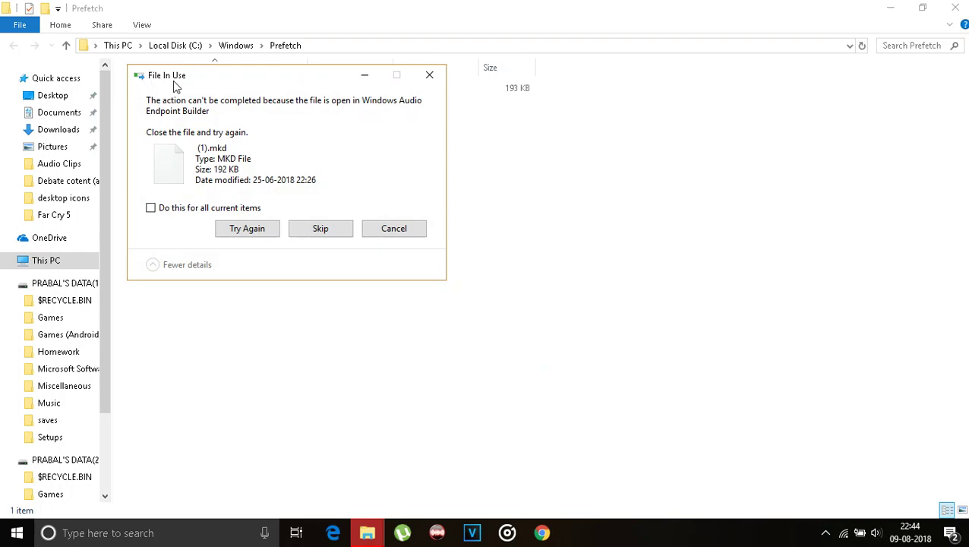
click(347, 227)
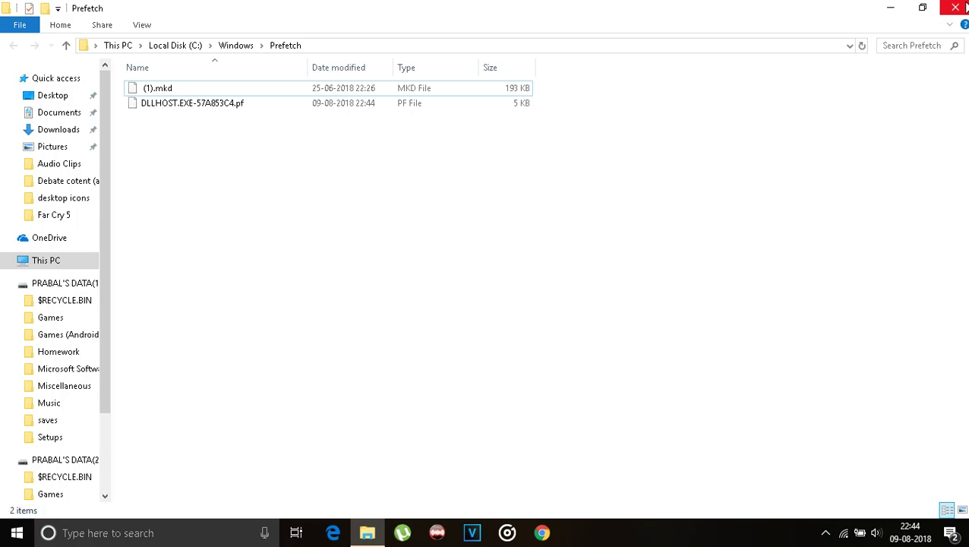
Close the Prefetch window and open Control Panel via Windows search for 'control'
click(964, 8)
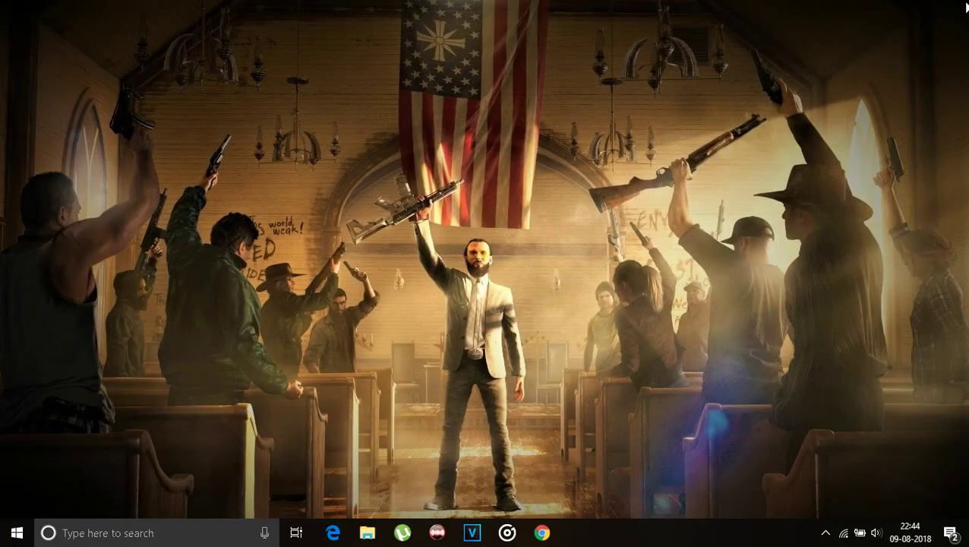
key(super+s)
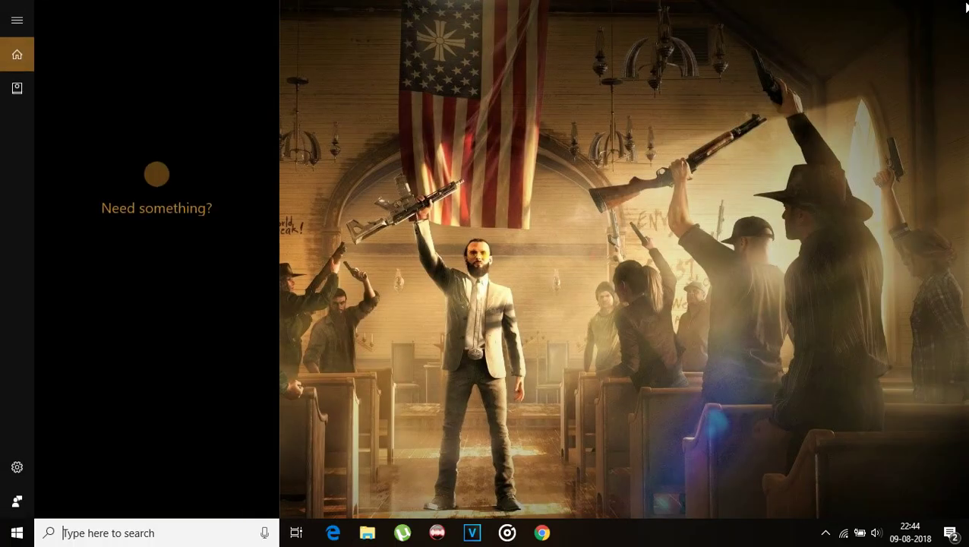
text(control)
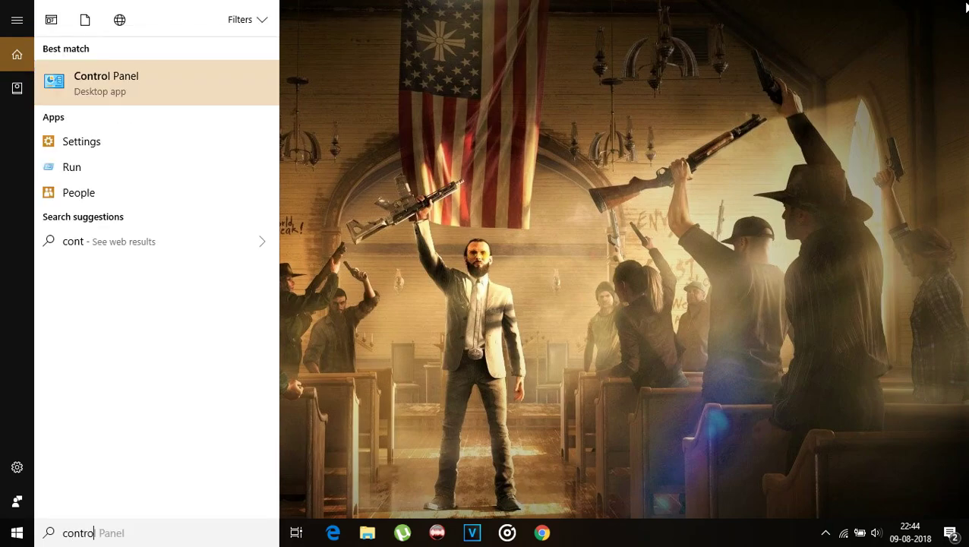
click(89, 72)
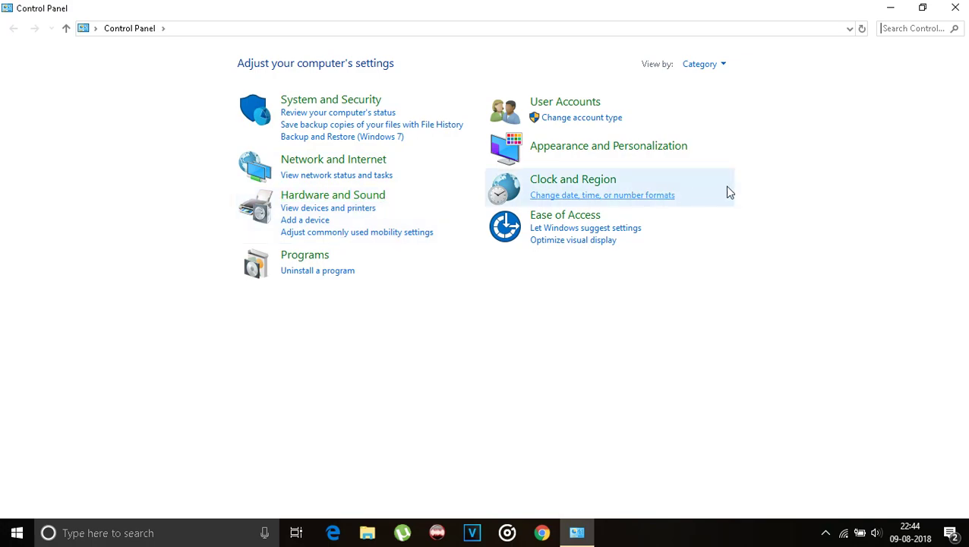
Search Control Panel for 'power', select the High performance plan in Power Options, then close it
click(887, 28)
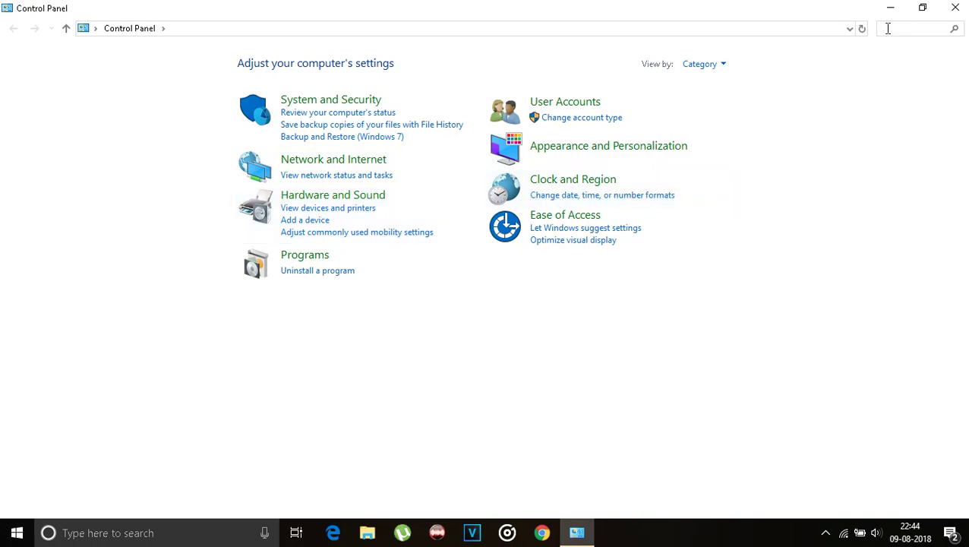
text(power)
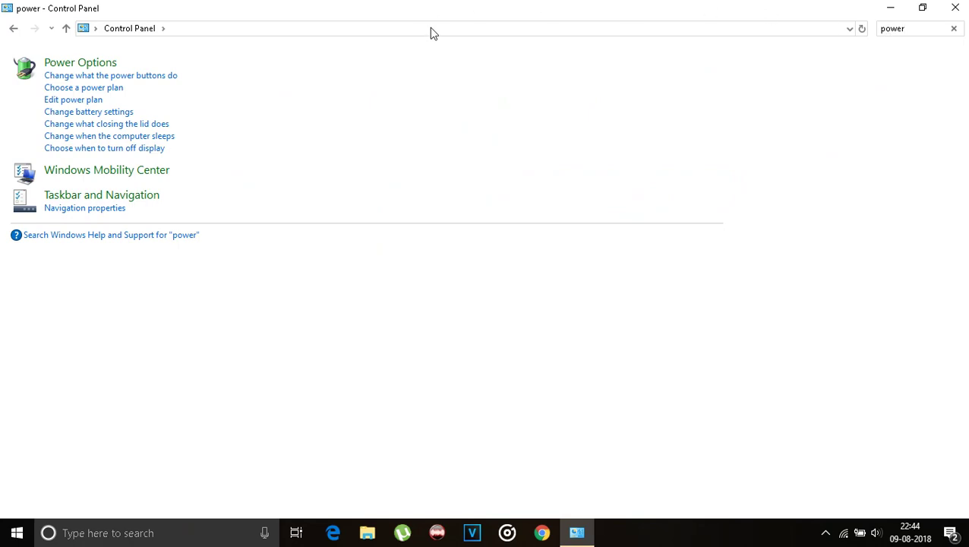
click(97, 66)
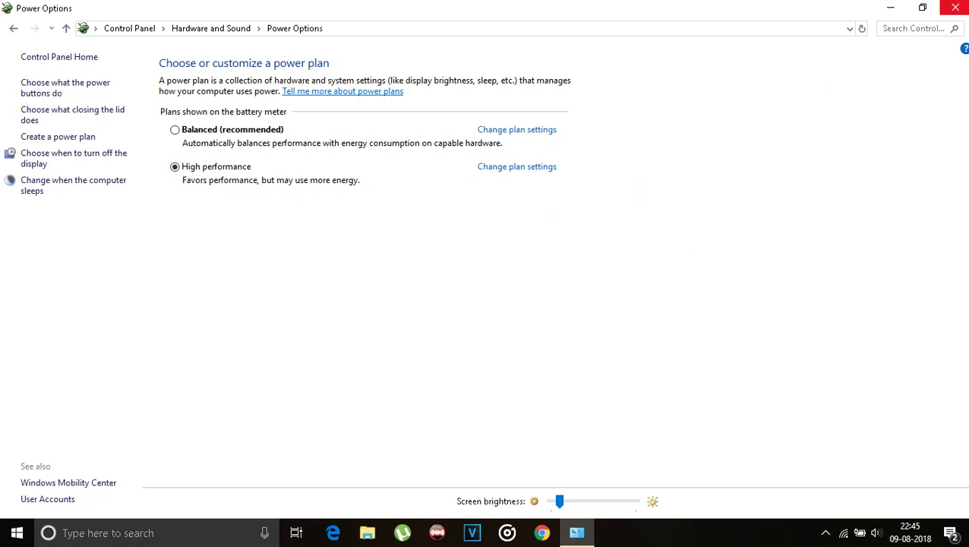
click(954, 8)
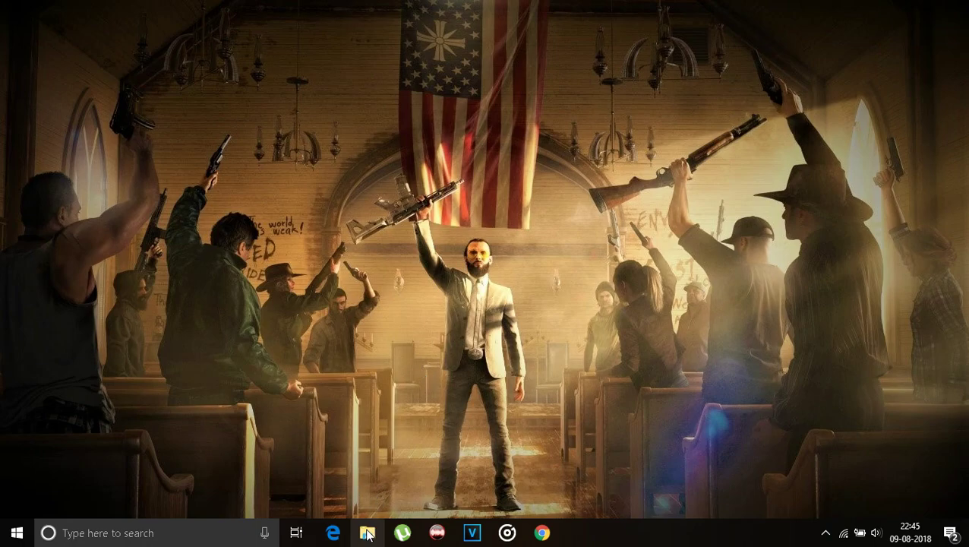
Browse Documents > My Games > Far Cry 5 and open gamerprofile.xml in Notepad
right_click(368, 534)
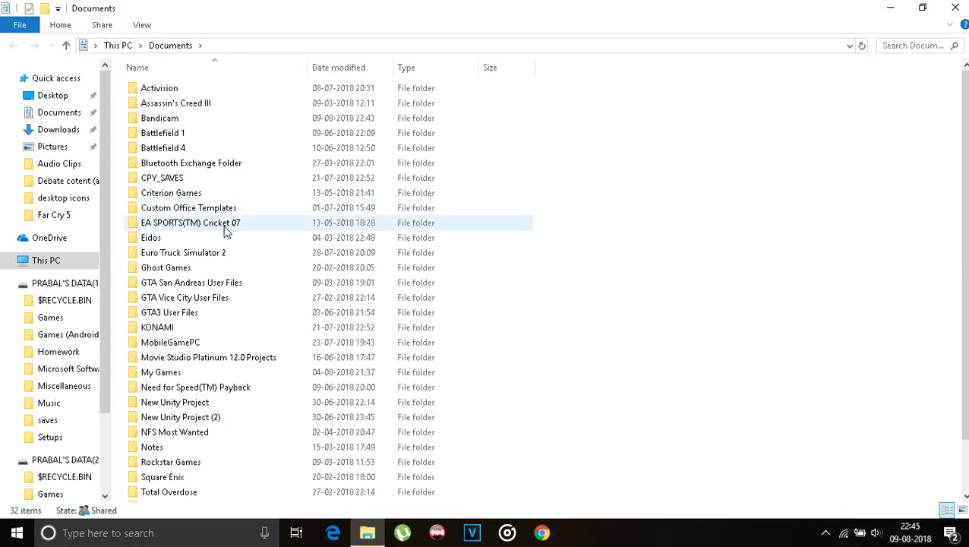
double_click(169, 372)
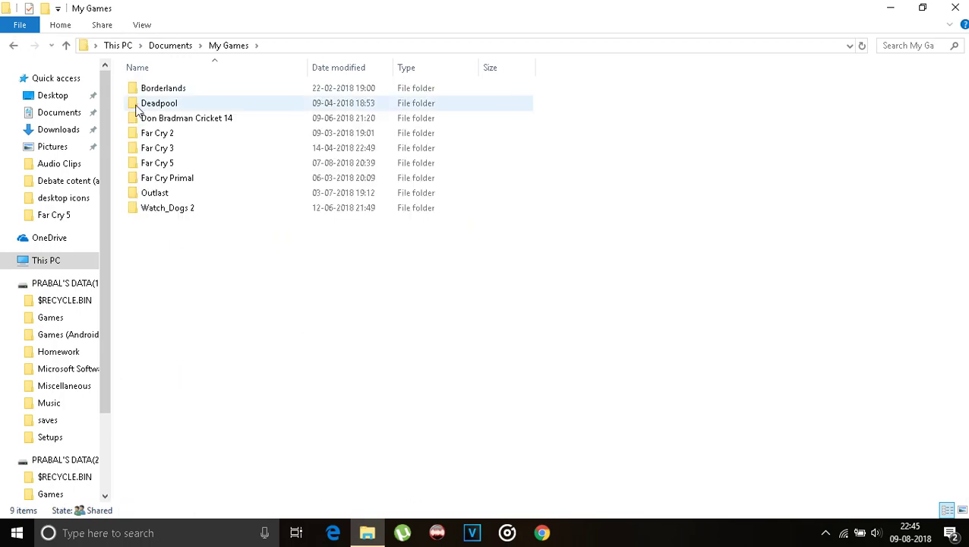
double_click(160, 163)
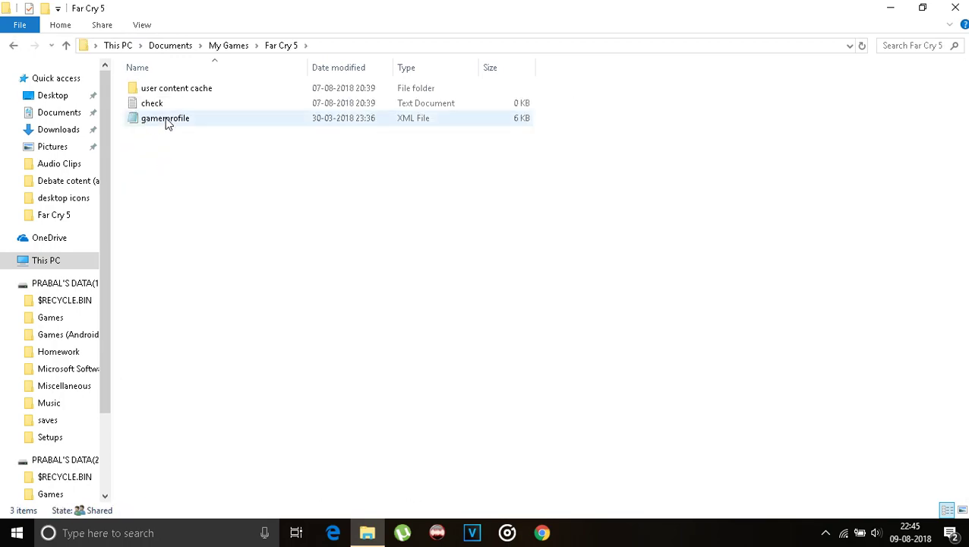
double_click(167, 121)
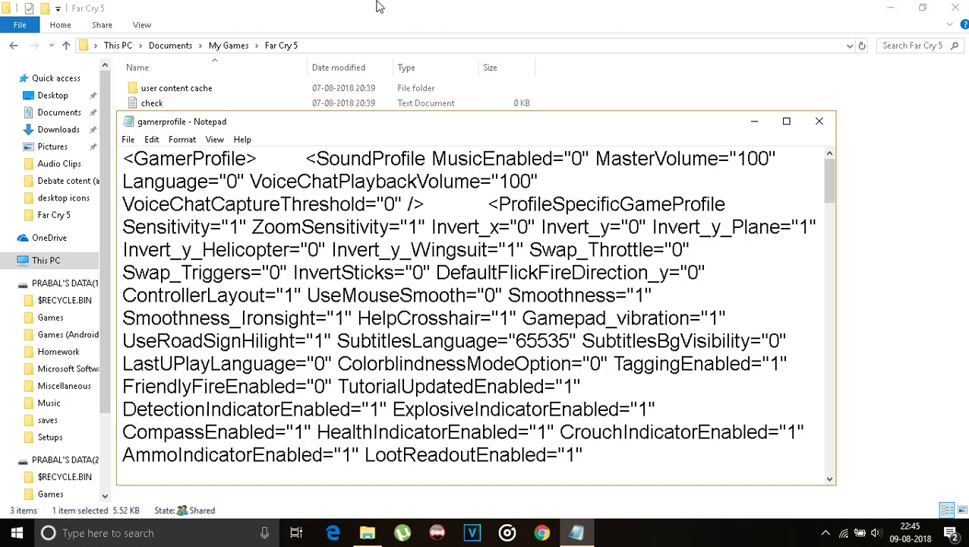
Close Explorer, maximize Notepad, and use Find with 'shado' to locate the ShowShadow setting
click(955, 7)
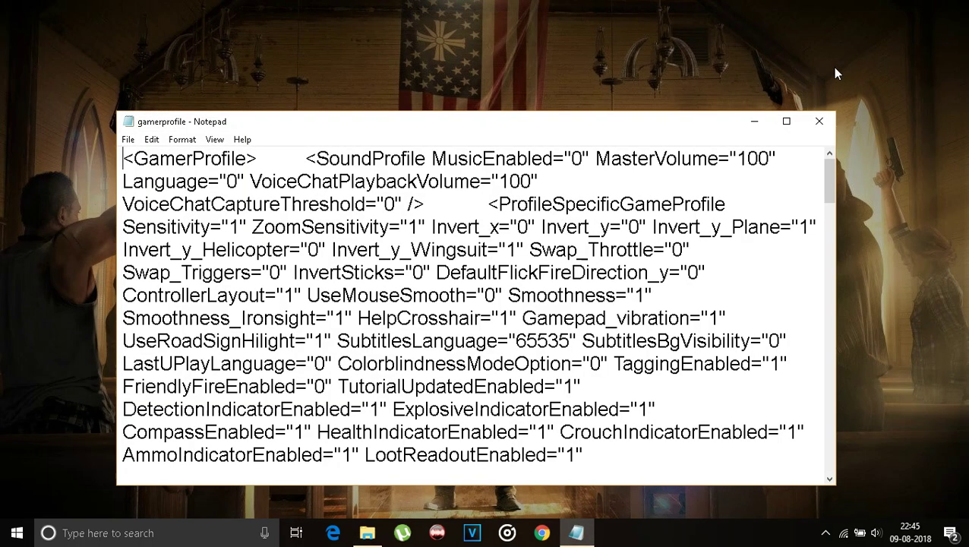
click(786, 122)
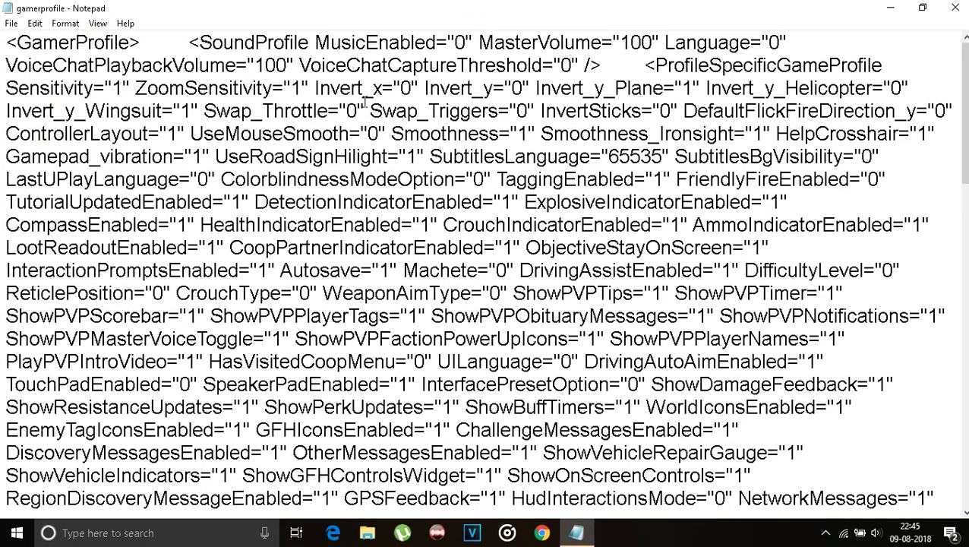
click(35, 23)
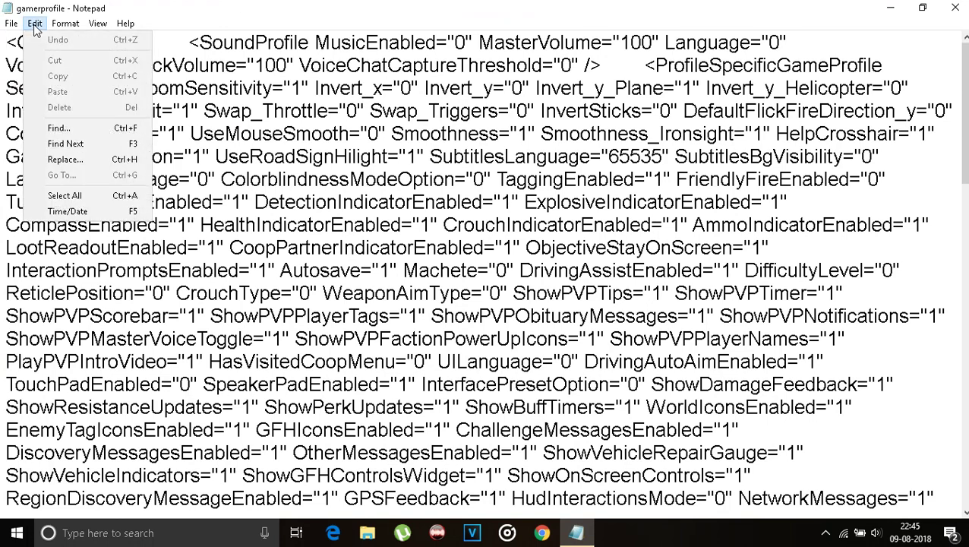
click(57, 129)
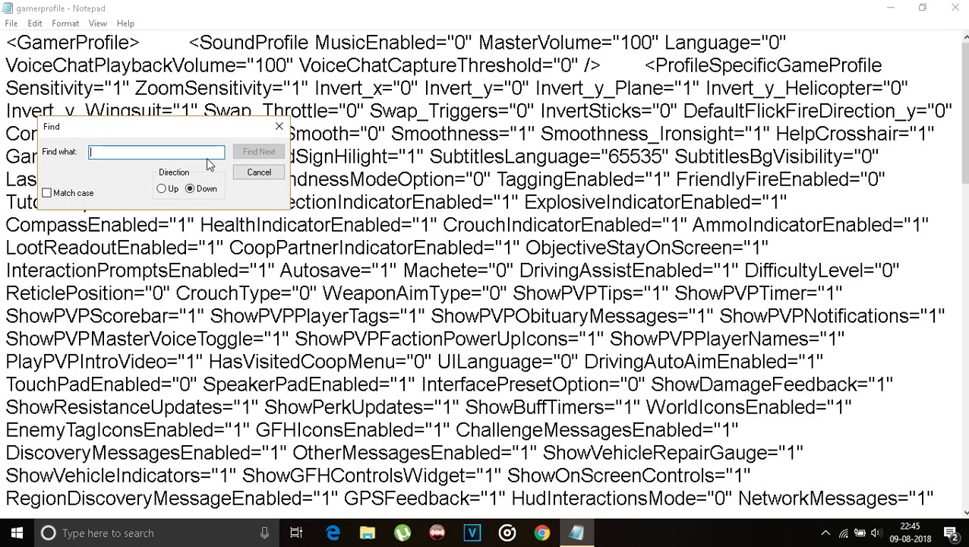
text(shadow)
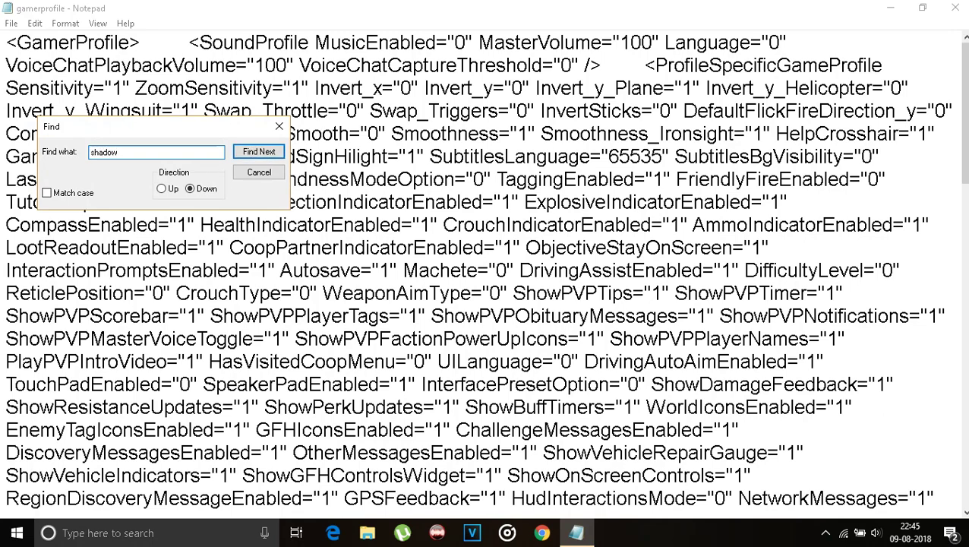
key(Return)
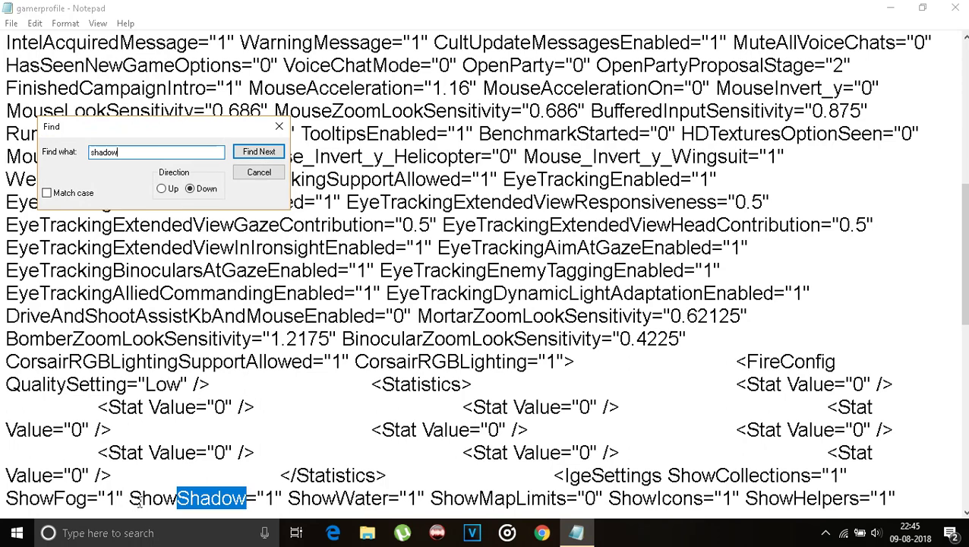
Change ShowShadow and ShowFog from 1 to 0
click(272, 498)
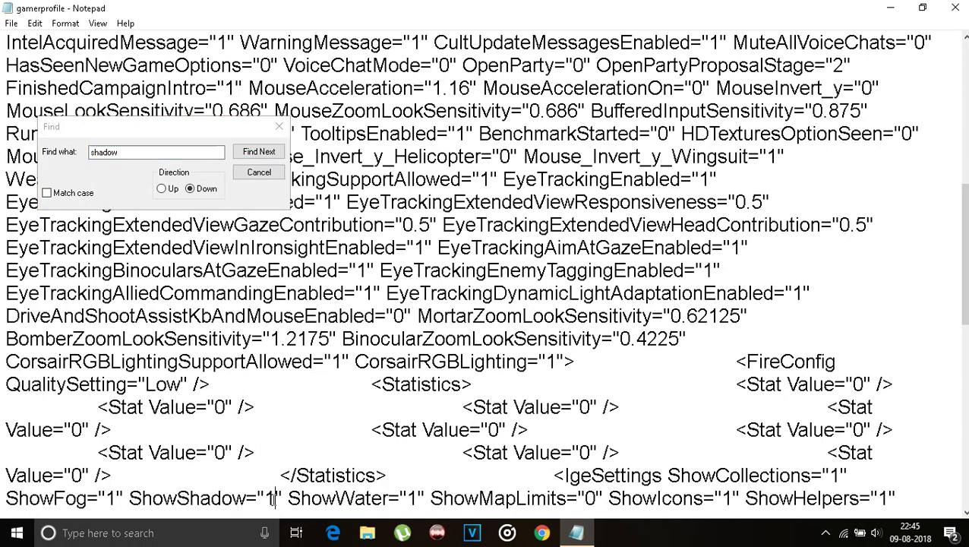
key(BackSpace)
text(0)
drag(5, 498, 98, 498)
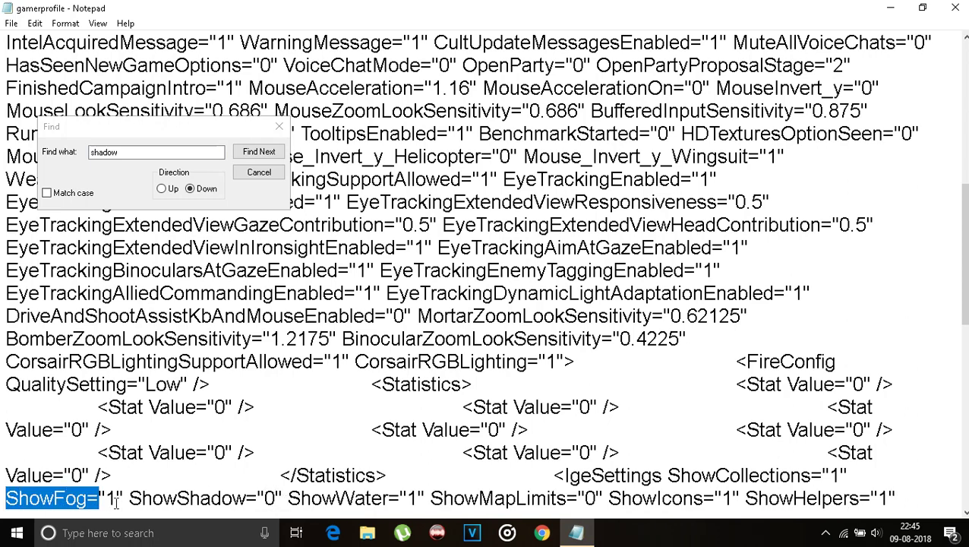
click(116, 499)
key(BackSpace)
text(0)
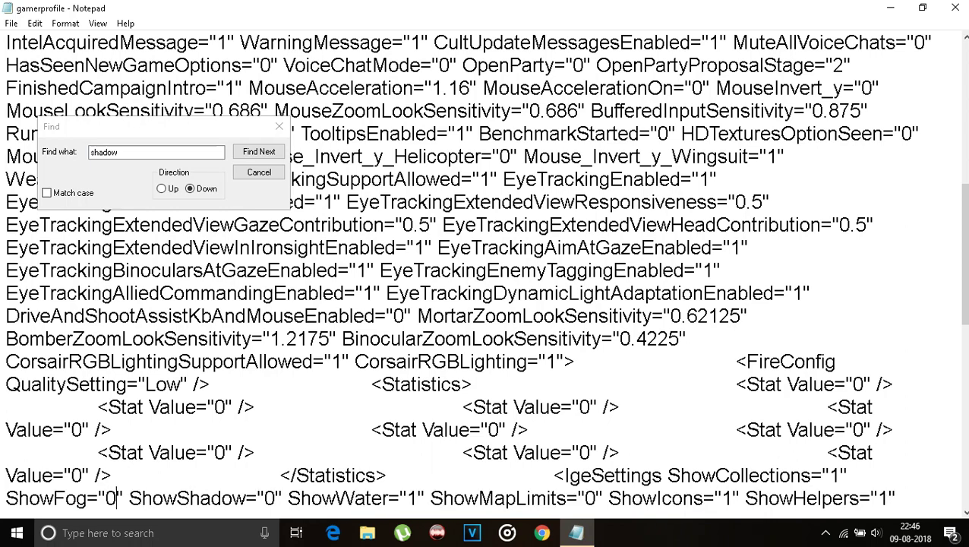
click(117, 127)
click(115, 151)
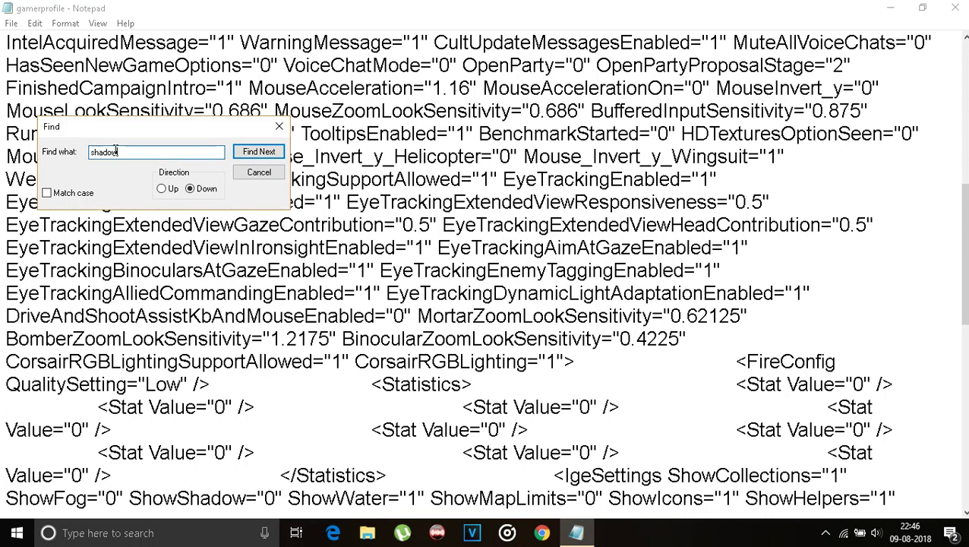
Find 'post' to check PostFxQuality is low, then find the AmbientQuality setting
key(BackSpace)
key(BackSpace)
key(BackSpace)
key(BackSpace)
key(BackSpace)
key(BackSpace)
text(post)
key(Return)
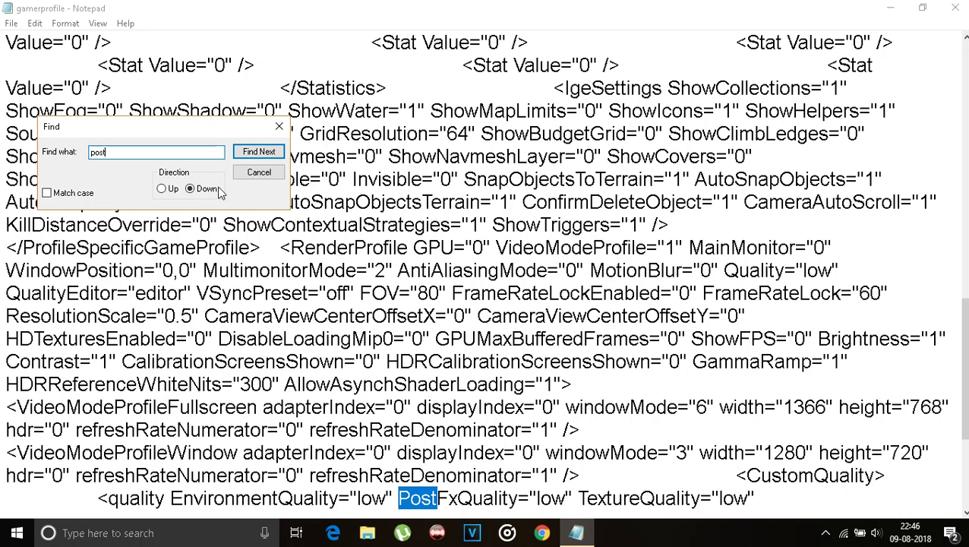
key(BackSpace)
key(BackSpace)
key(BackSpace)
text(ambien)
key(Return)
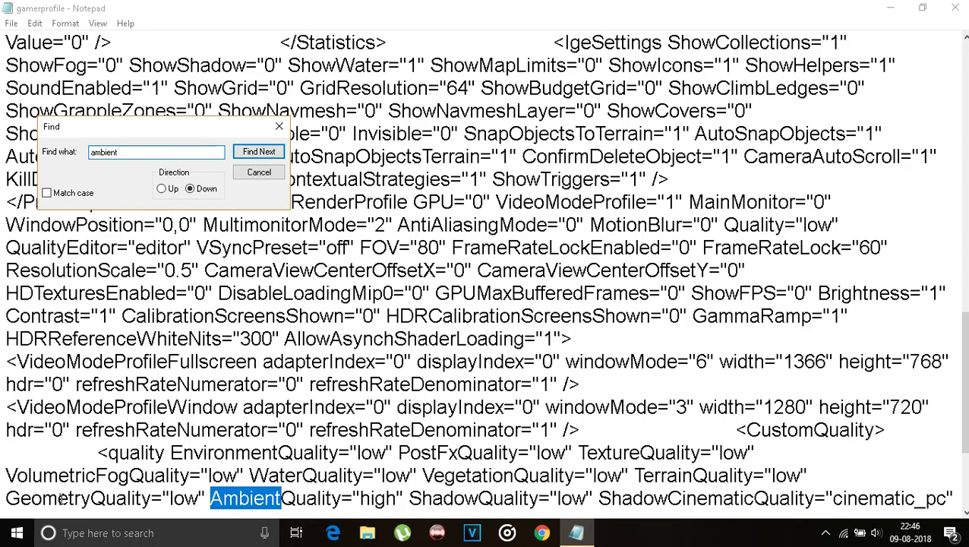
Replace the AmbientQuality value 'high' with 'low' and dismiss the Find box
click(397, 498)
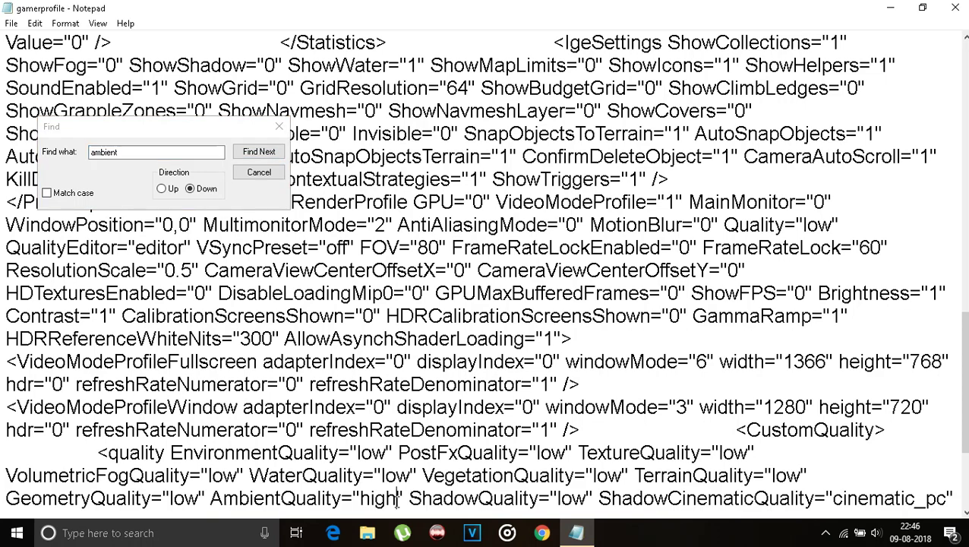
key(BackSpace)
key(BackSpace)
key(BackSpace)
key(BackSpace)
text(low)
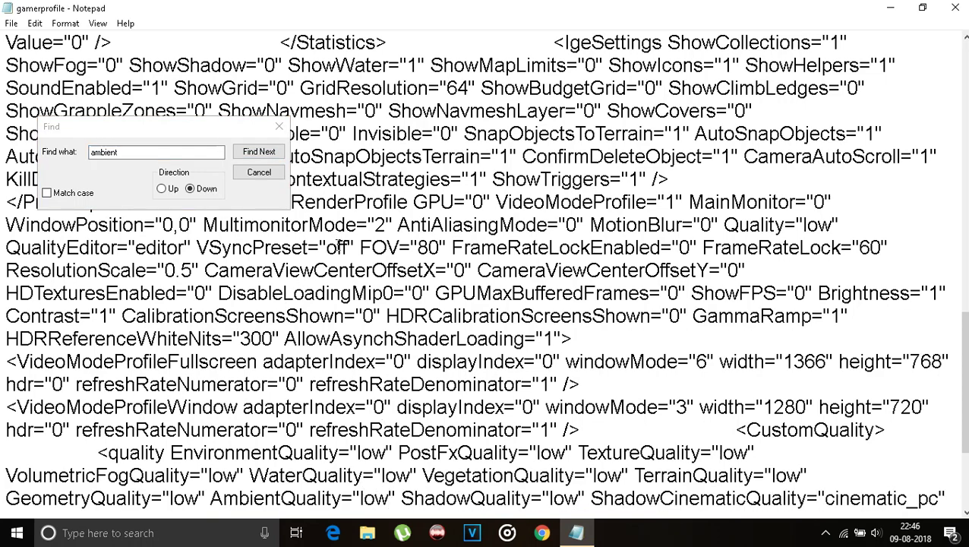
click(280, 130)
click(281, 130)
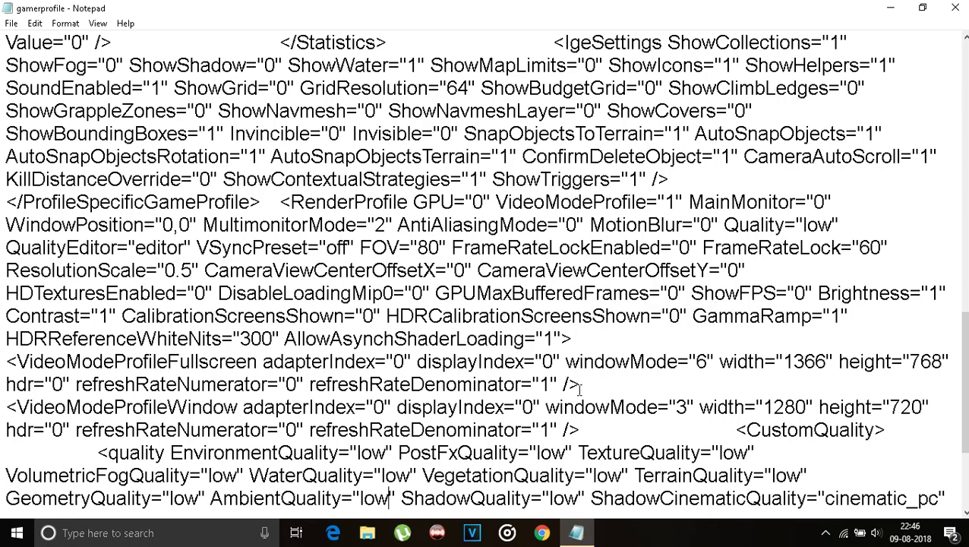
Review the file, then close Notepad, saving the changes to gamerprofile.xml
scroll(578, 389, up, 2)
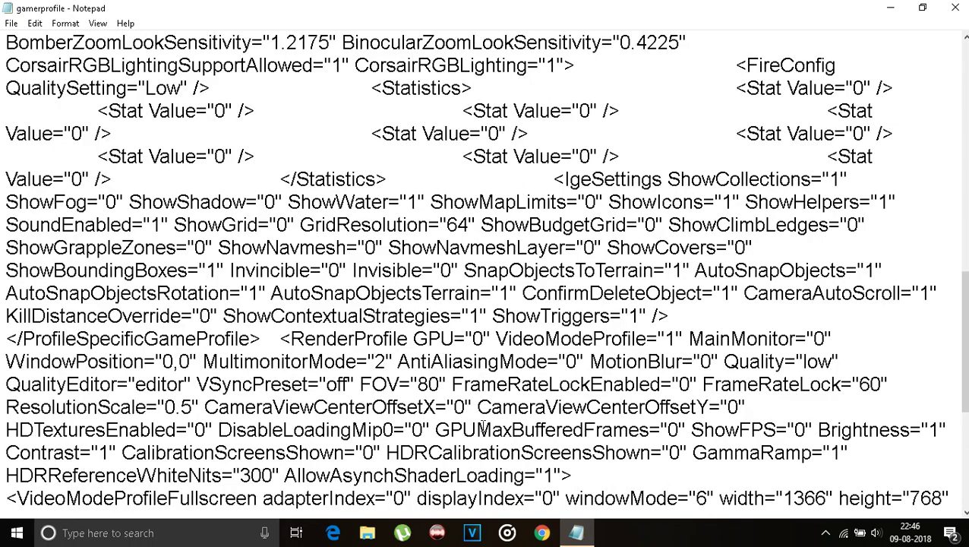
scroll(481, 424, down, 3)
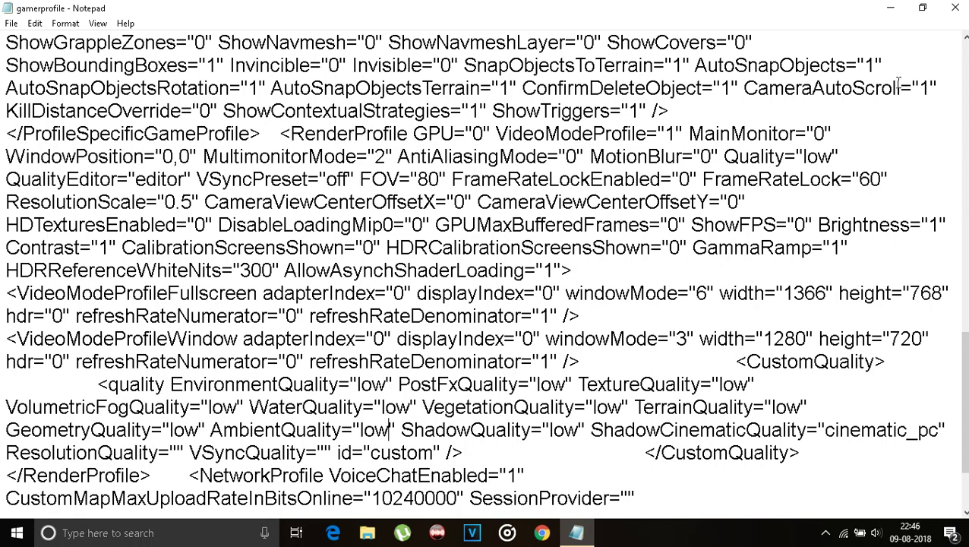
click(955, 7)
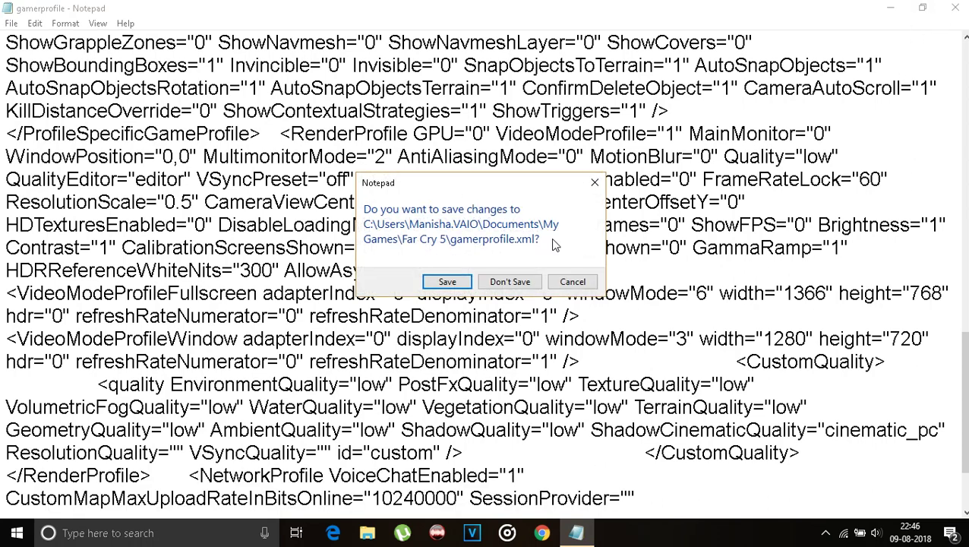
click(447, 282)
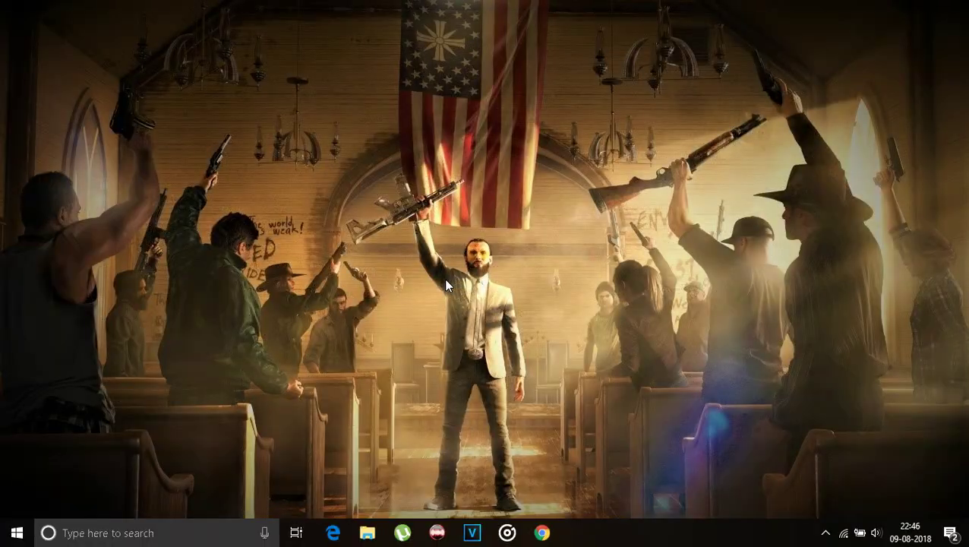